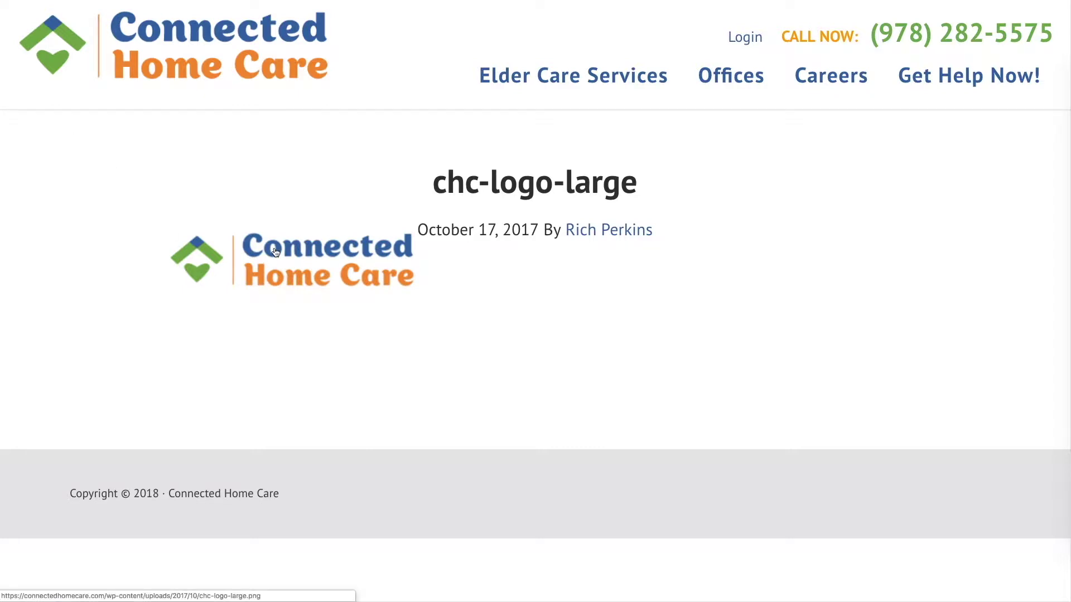
Copy the Connected Home Care logo's image address from the website.
right_click(276, 250)
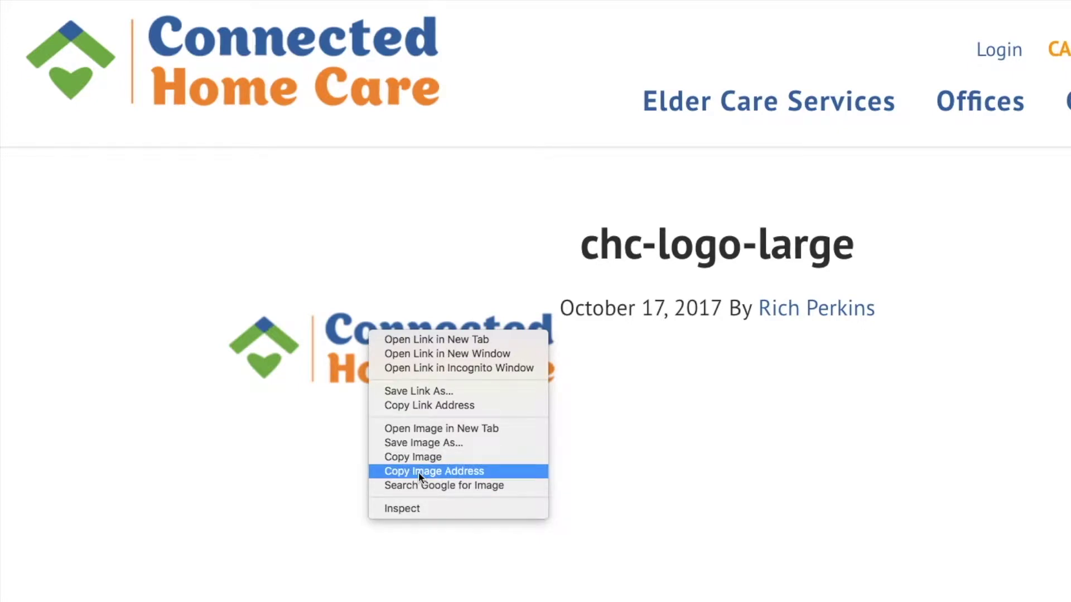
left_click(419, 472)
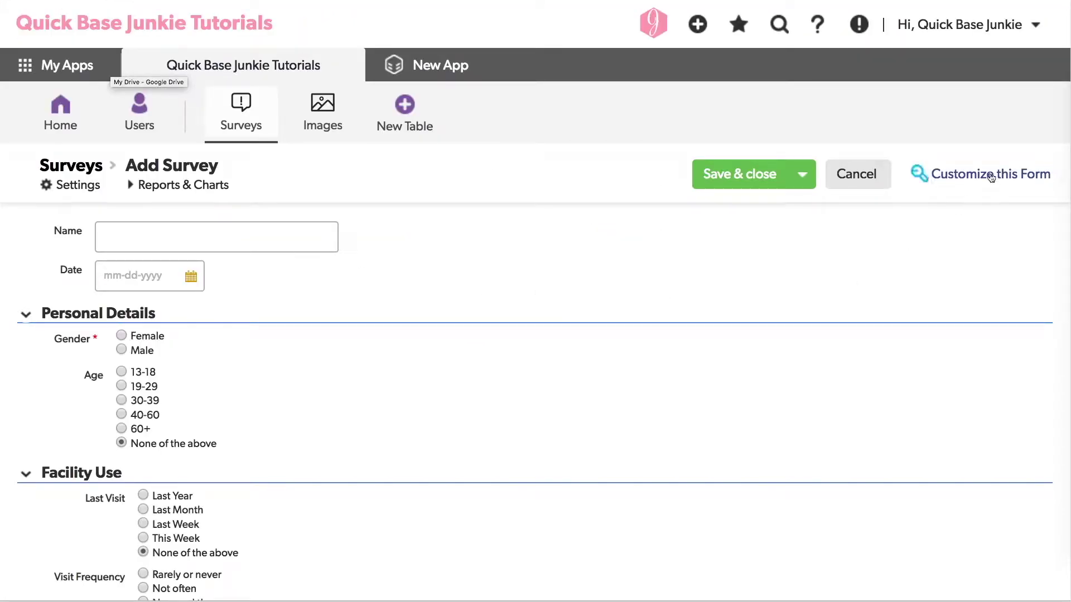
Insert a Text element as row 1 of the Survey Main Form with HTML (Limited) enabled.
left_click(990, 174)
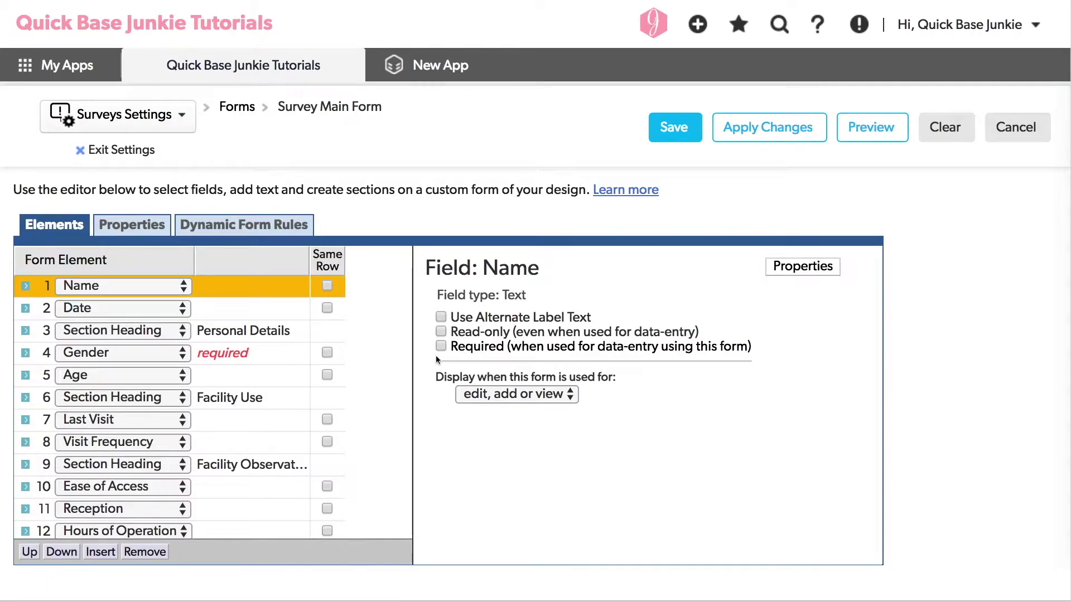
left_click(99, 552)
left_click(147, 293)
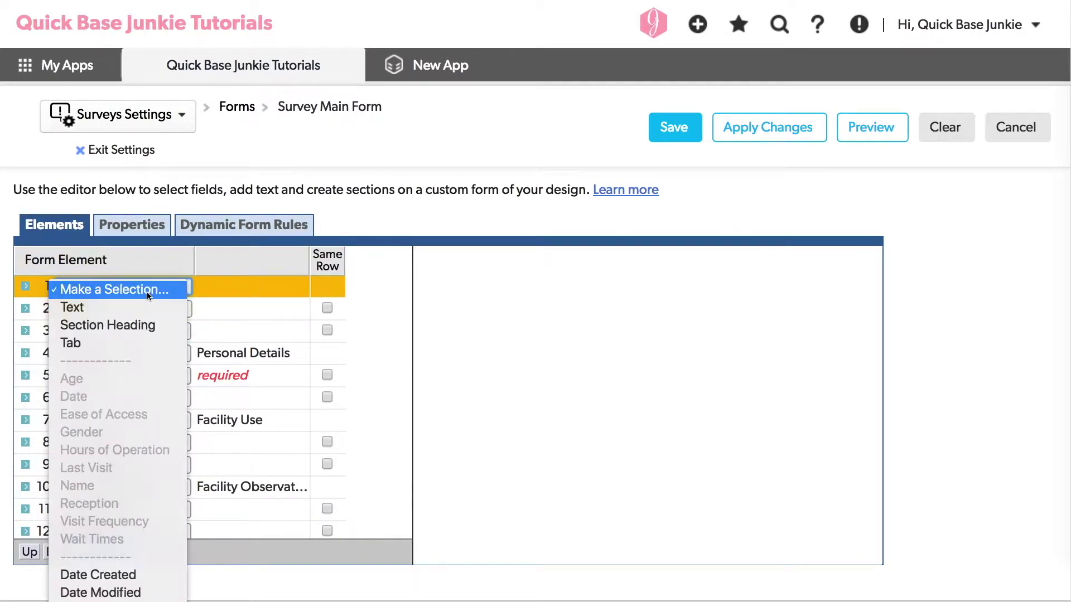
left_click(140, 309)
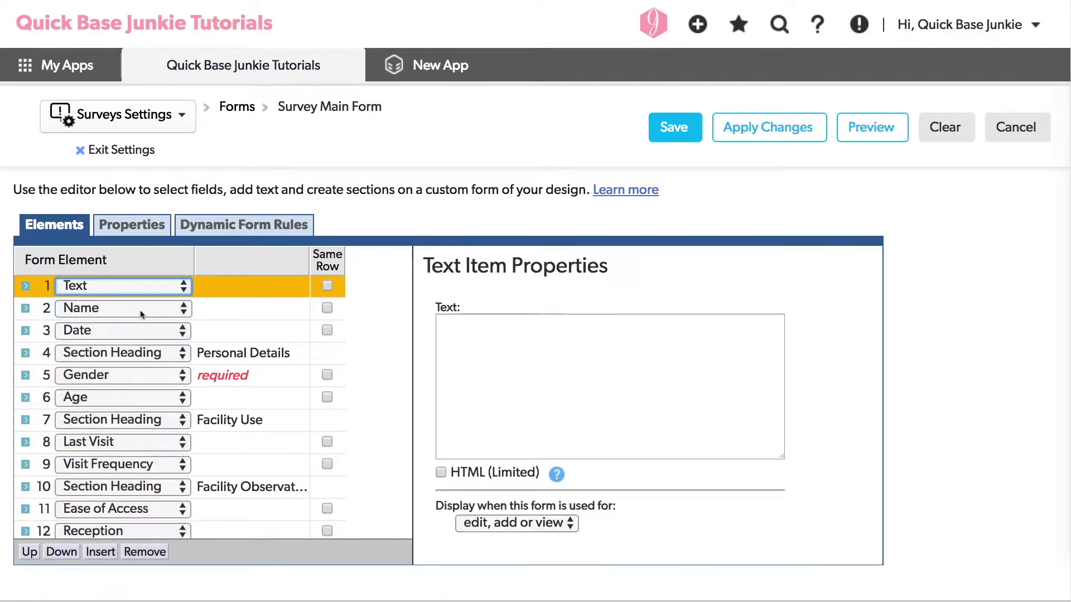
left_click(475, 330)
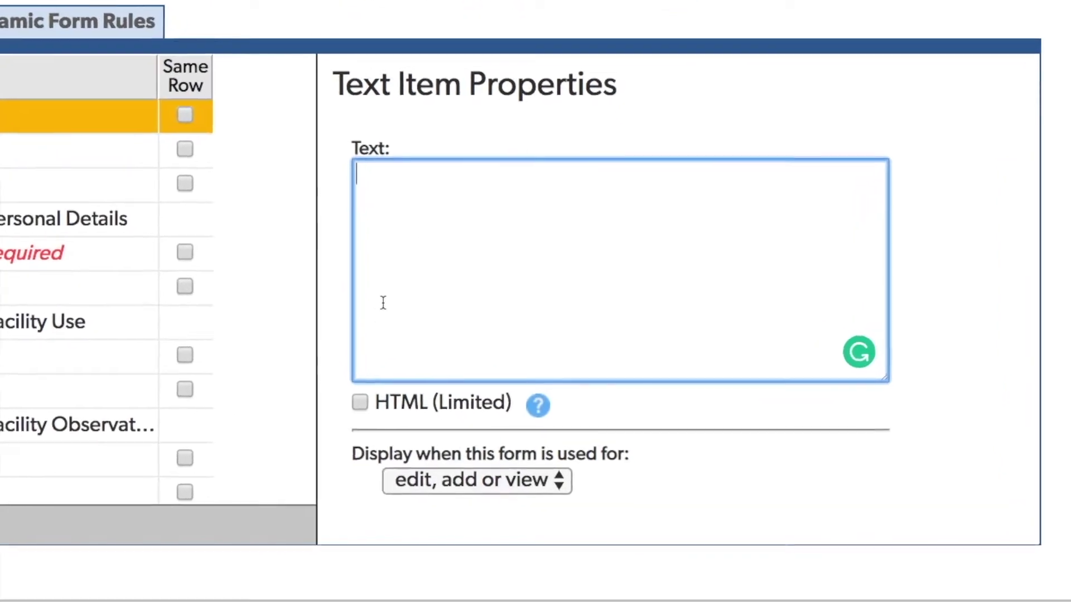
left_click(360, 402)
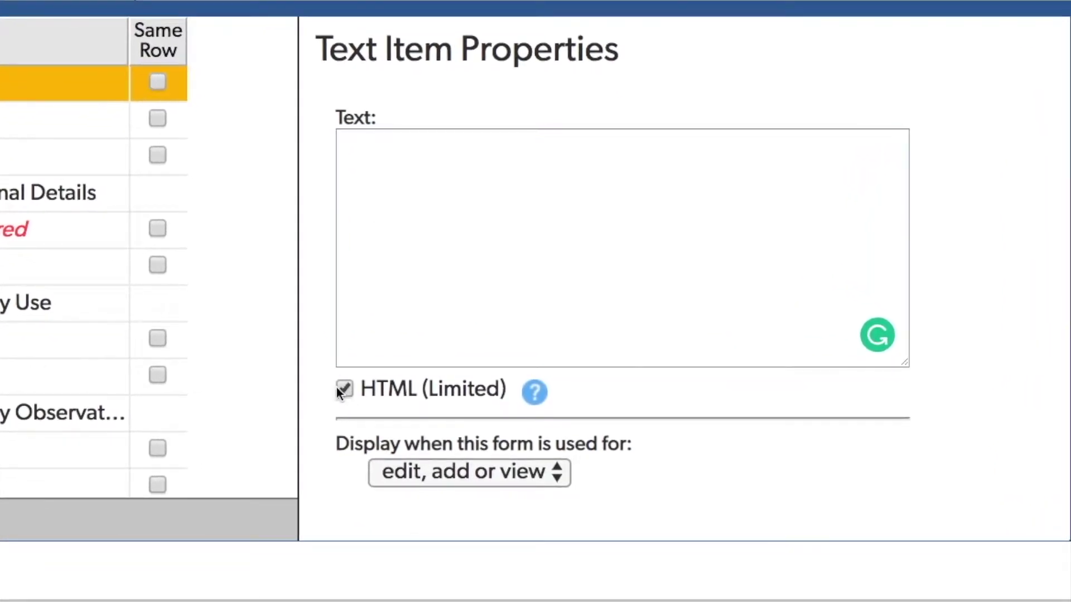
left_click(408, 172)
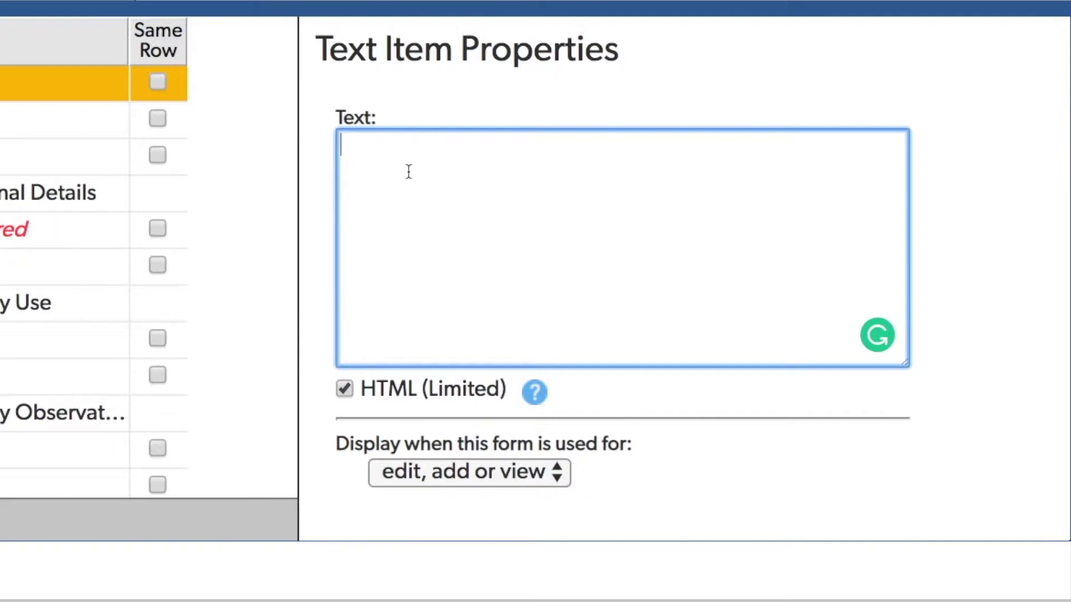
Enter an <img src="..."> tag with the pasted logo URL in the Text item and save.
type("<im")
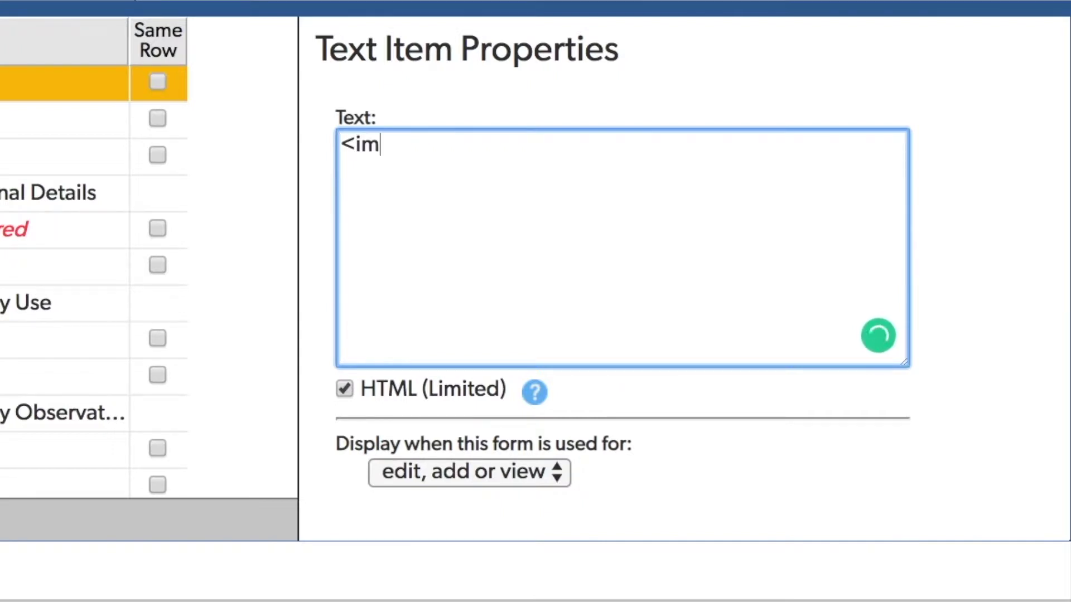
type("g")
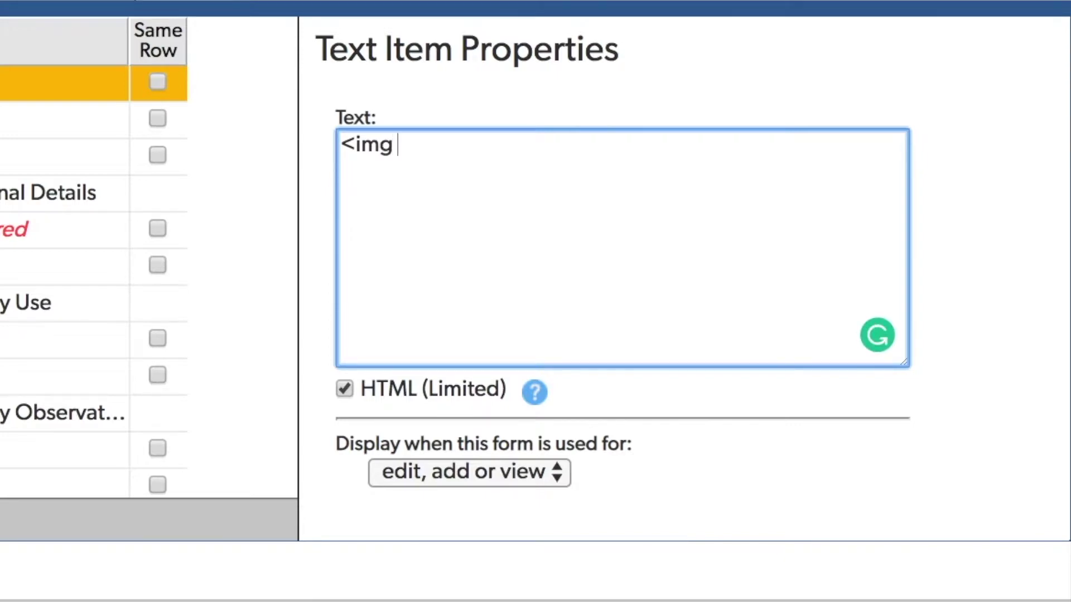
type(" src=\"")
key("ctrl+v")
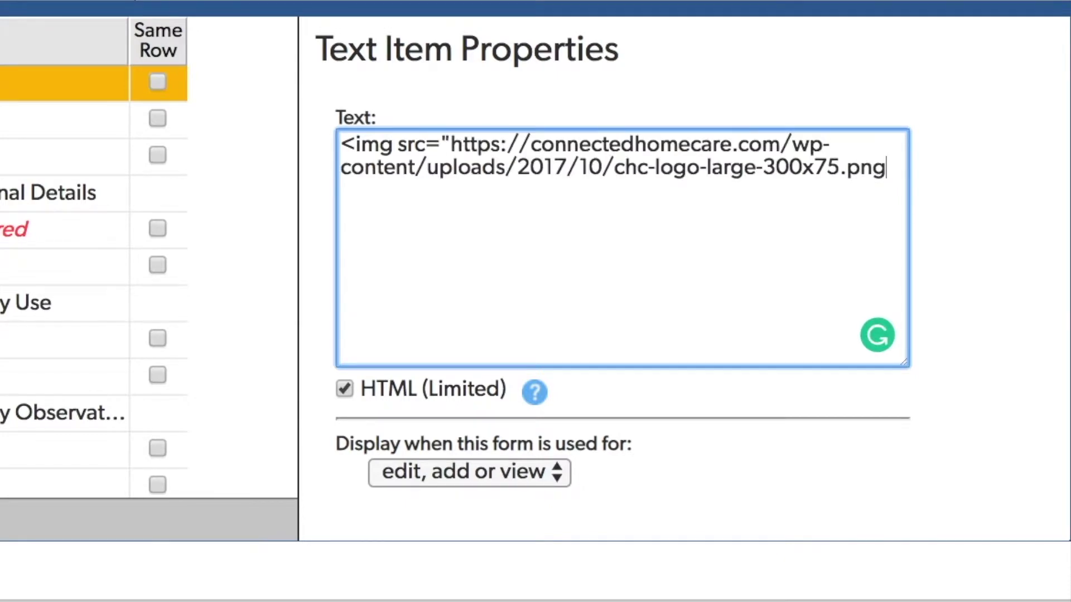
type("\">")
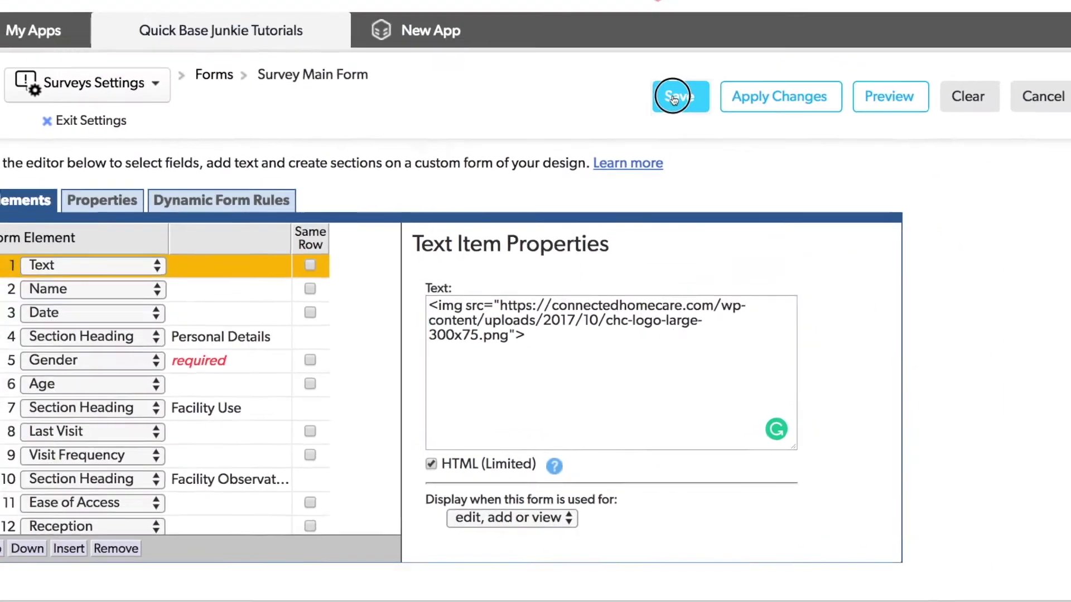
left_click(675, 96)
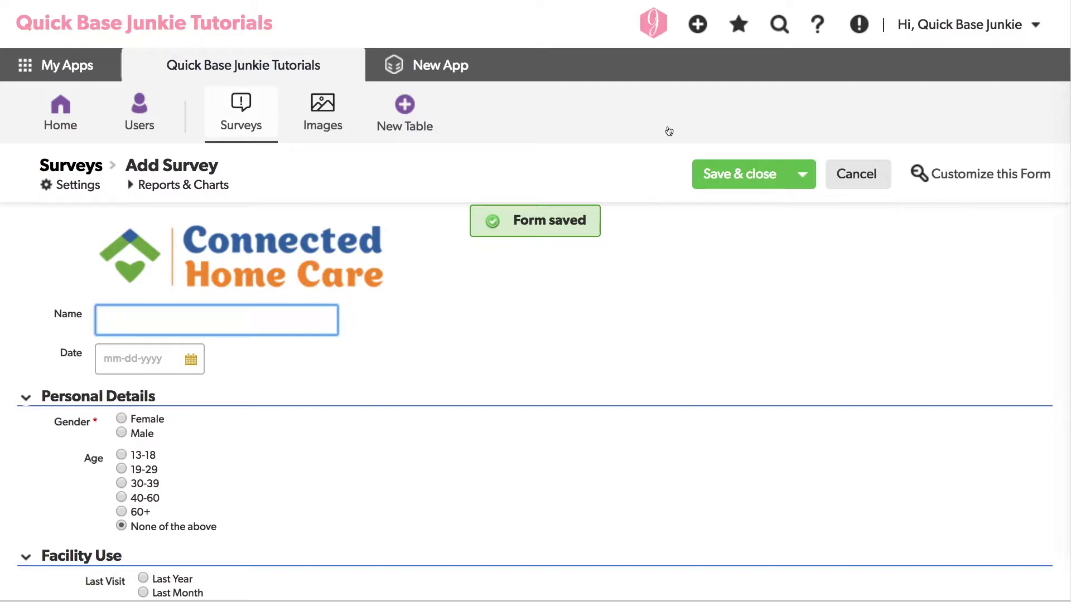
Add width="250" to the logo's img tag in the form editor.
left_click(918, 173)
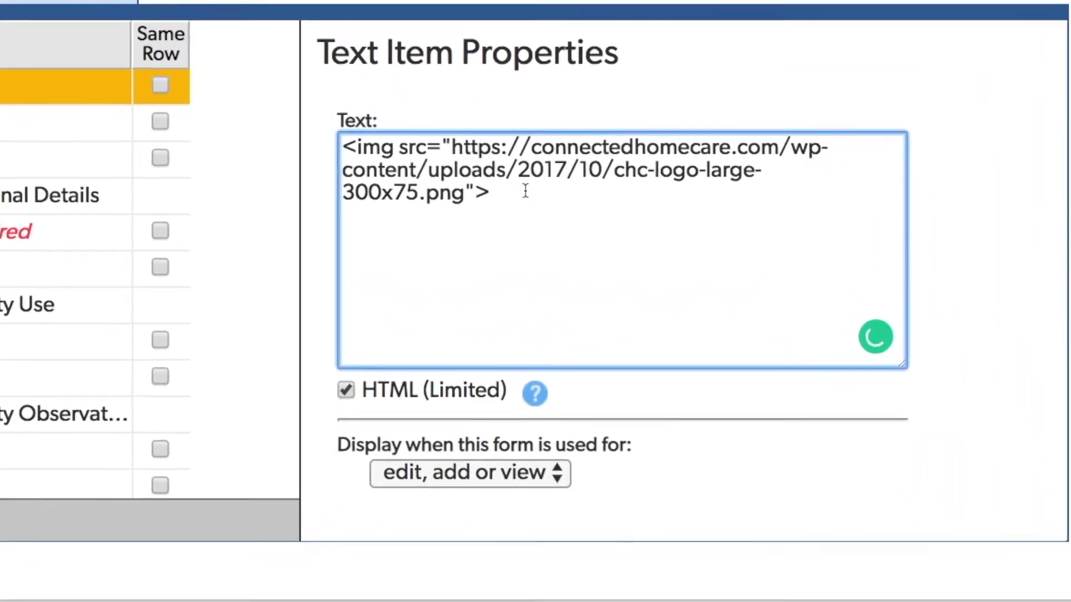
type("width=")
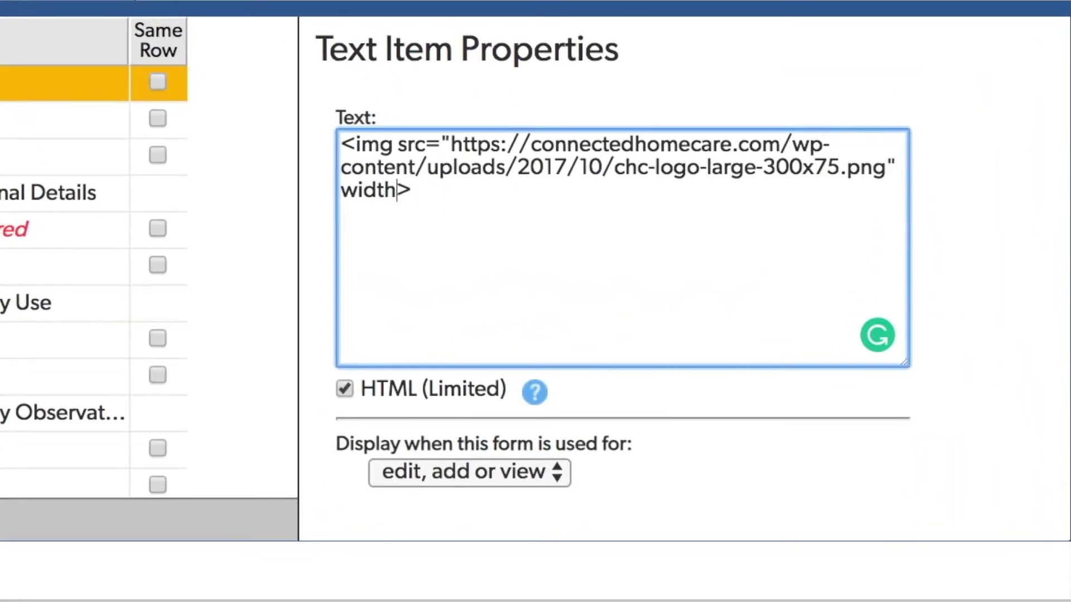
type("\"")
type("250\"")
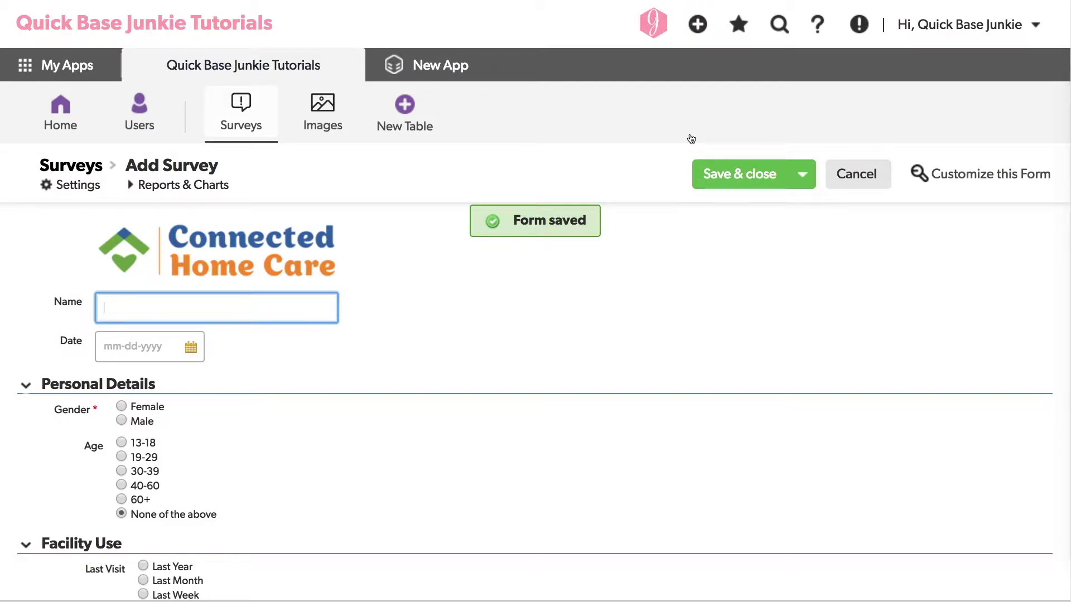
Insert style="padding-bottom: 25px;" before the src attribute of the logo's img tag.
left_click(955, 177)
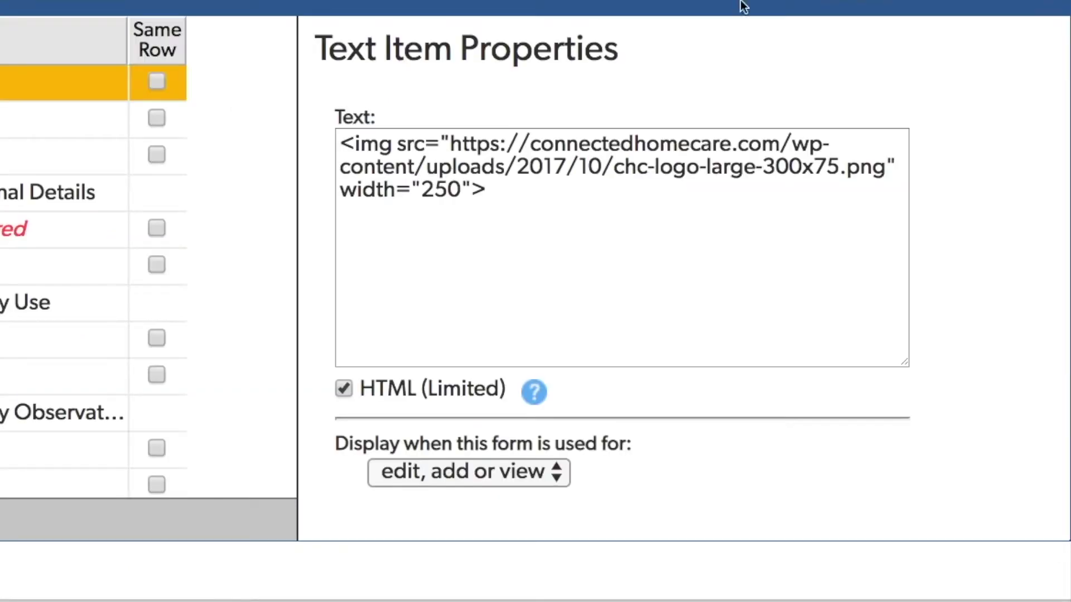
left_click(398, 146)
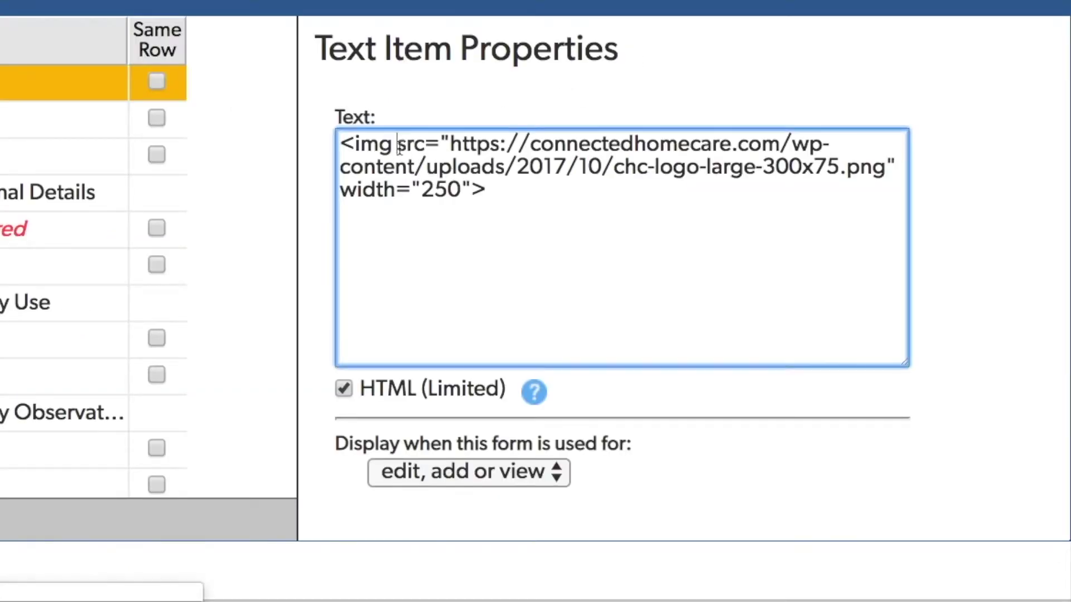
type("st")
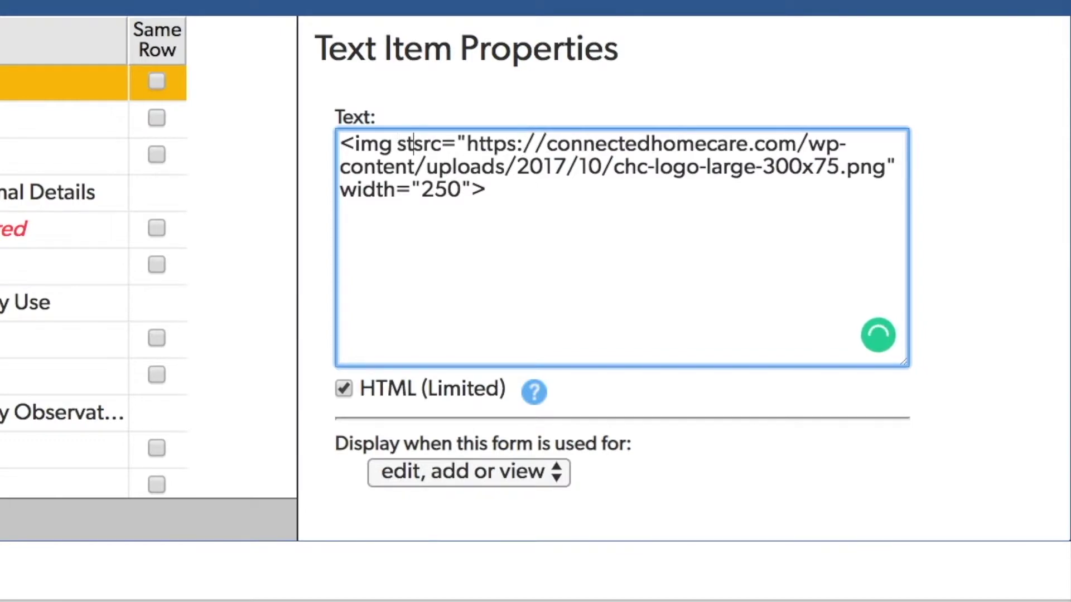
type("yle")
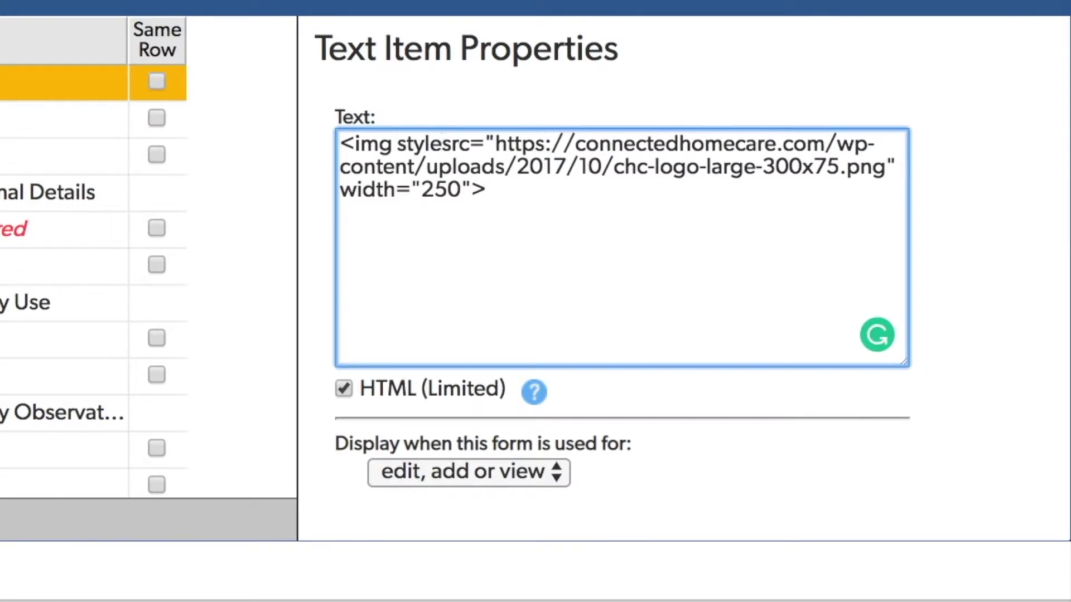
type("=")
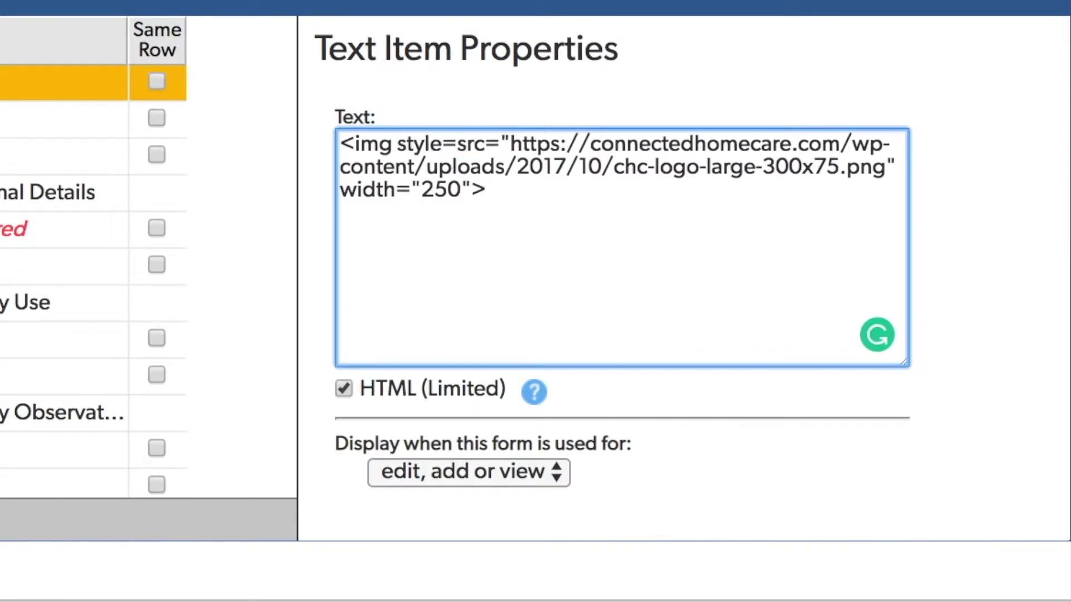
type("\"")
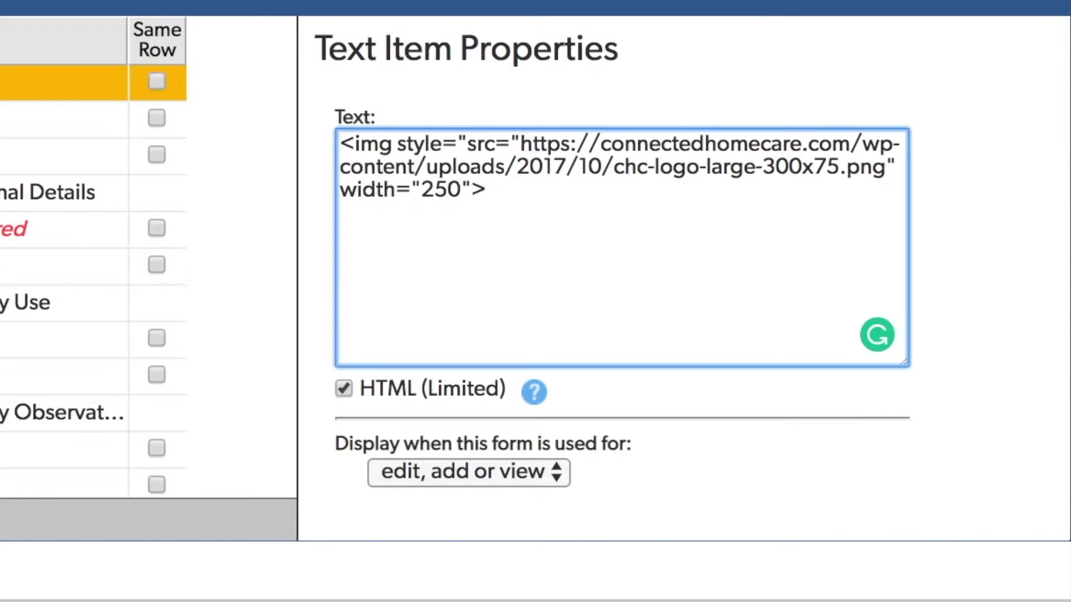
type("p")
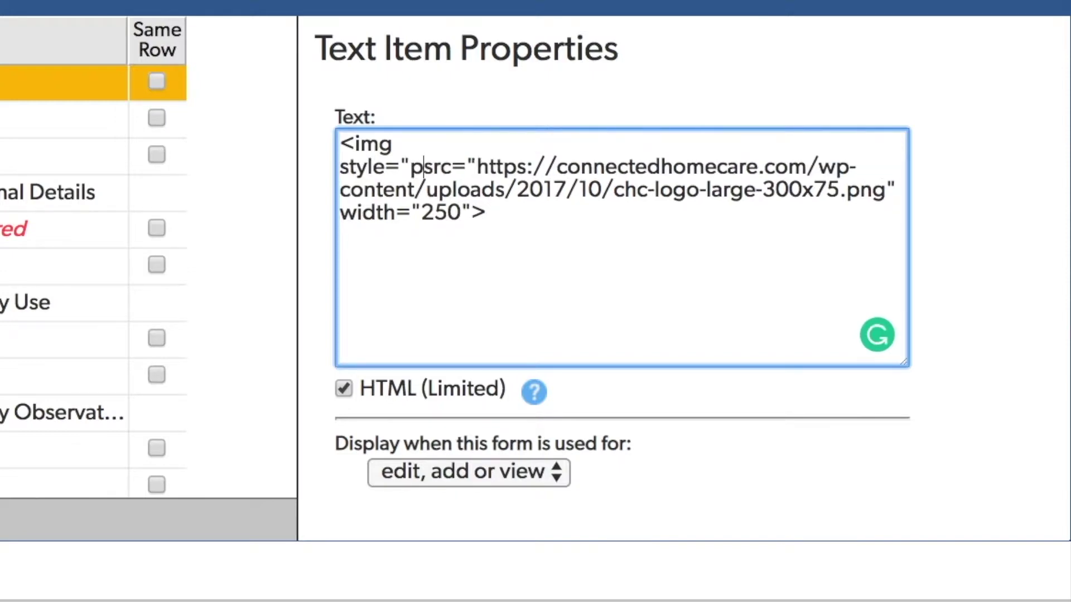
type("adding-b")
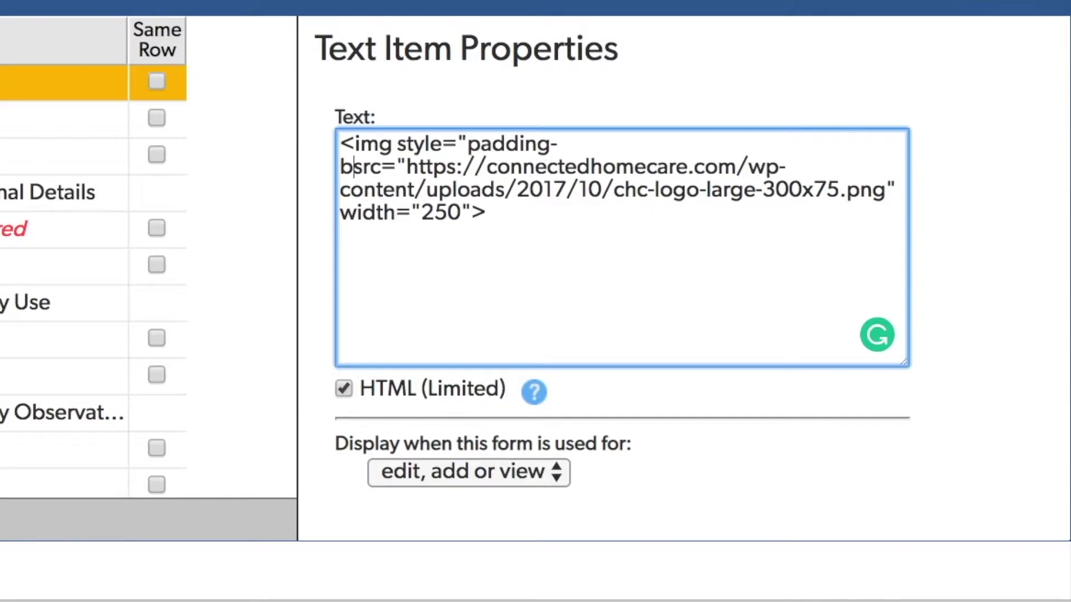
type("ottom: ")
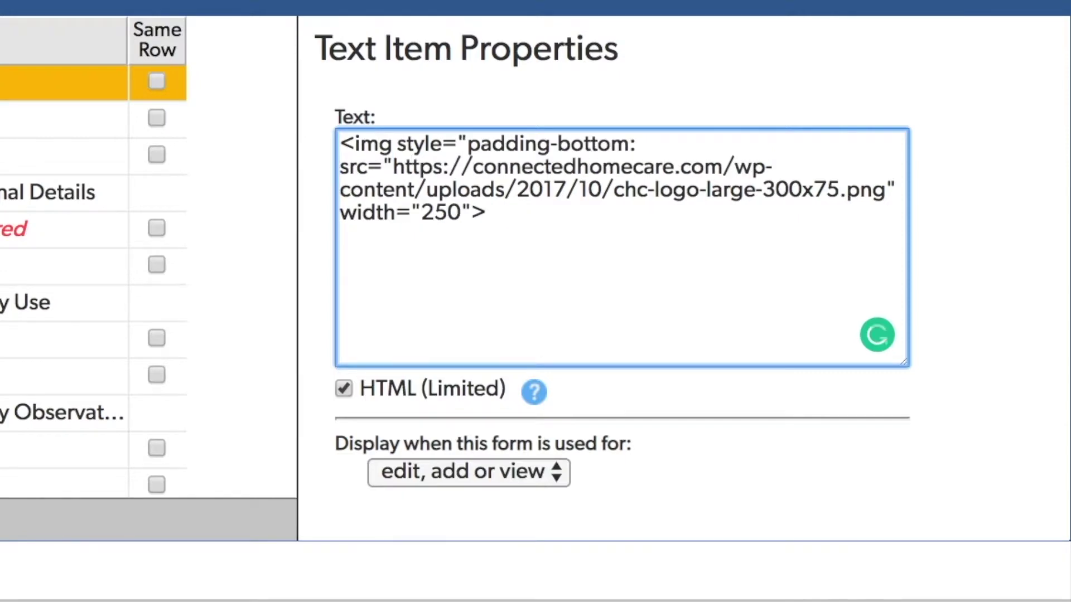
type("25")
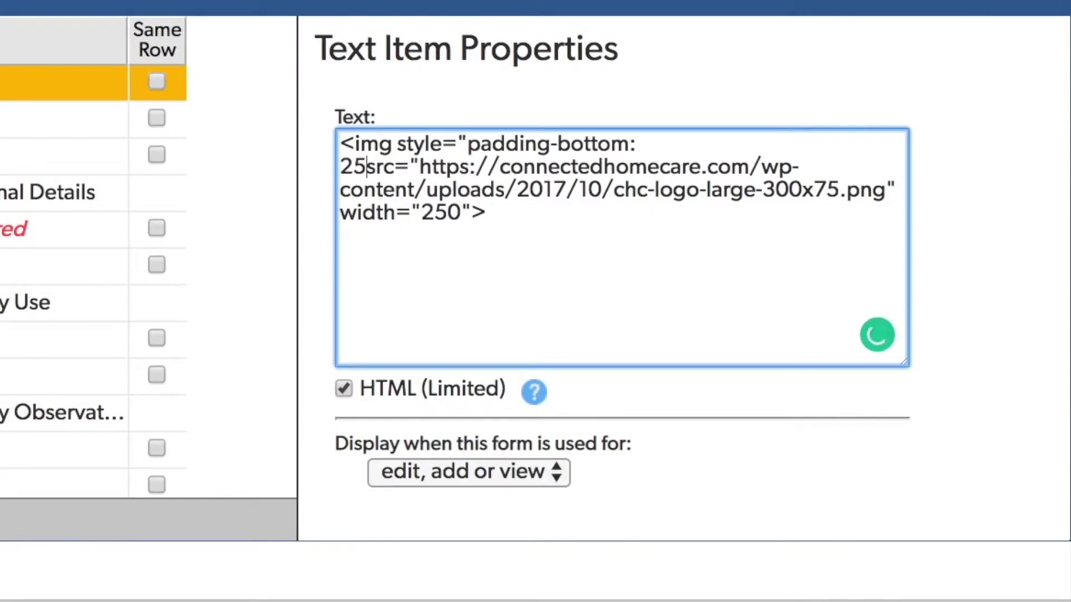
type("px;")
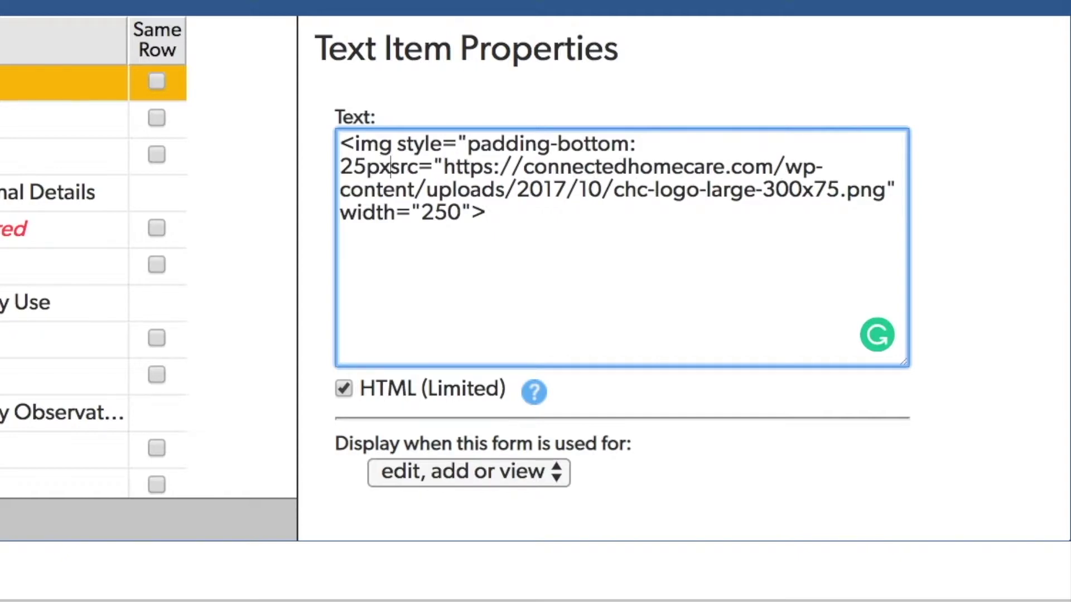
type("\"")
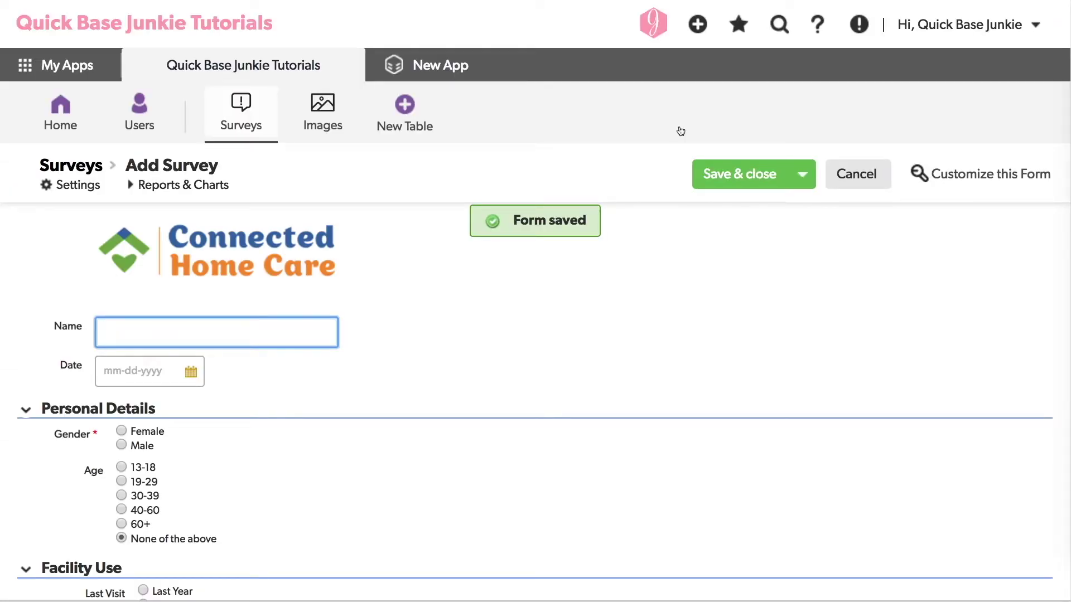
Append margin-left: -50px; to the logo's style attribute.
left_click(960, 177)
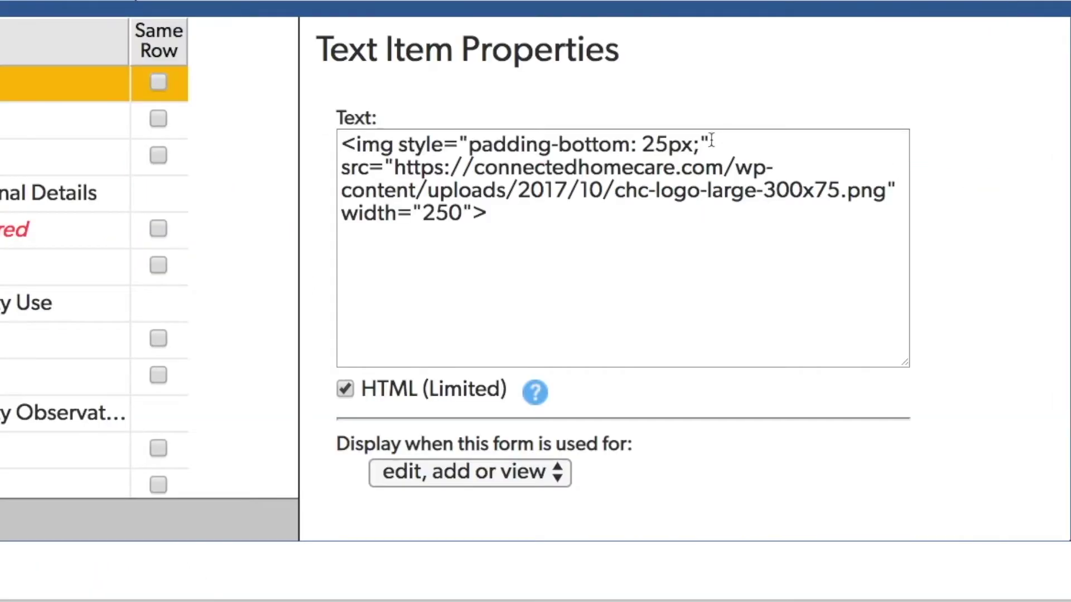
left_click(699, 144)
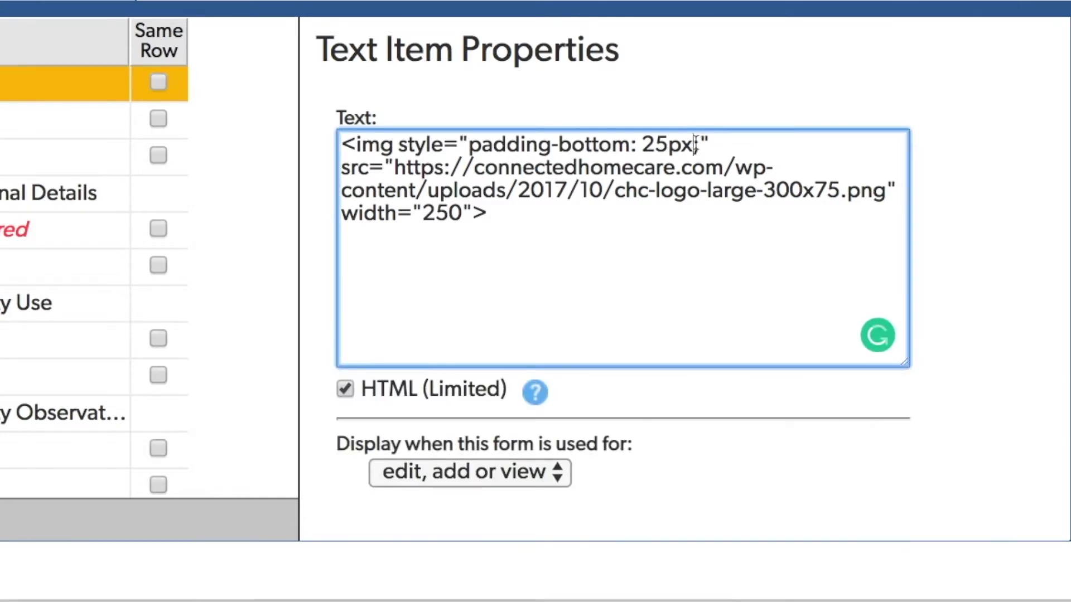
type("mar")
type("gin-left")
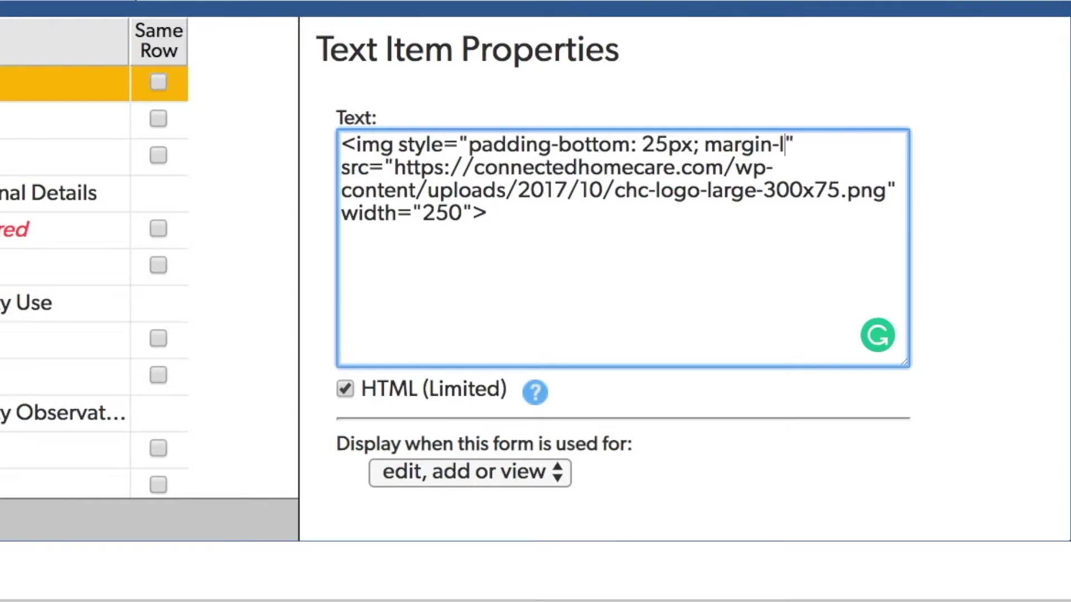
type(": ")
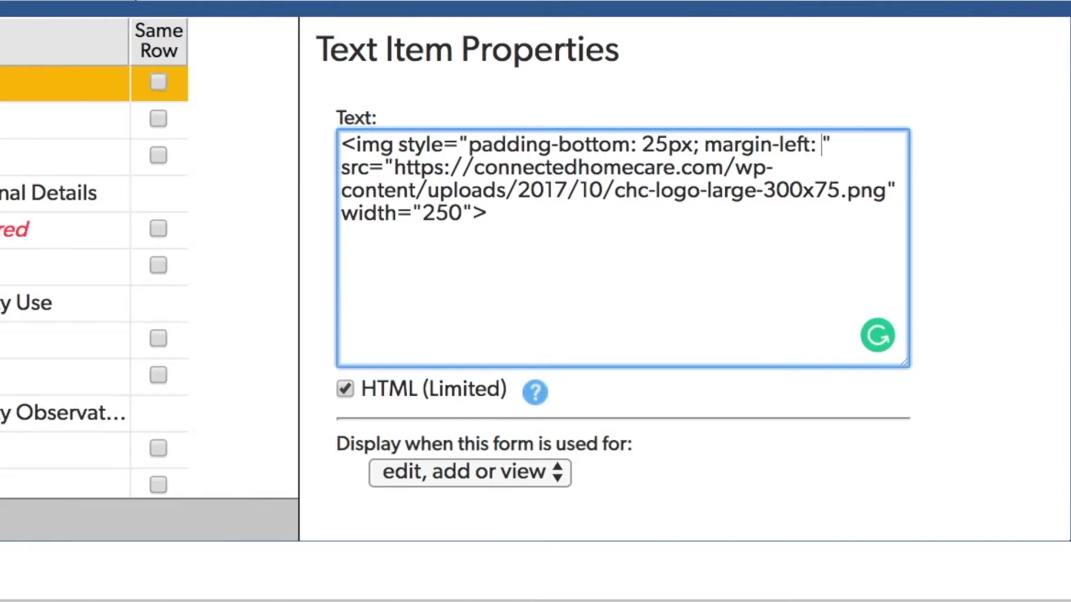
type("-50")
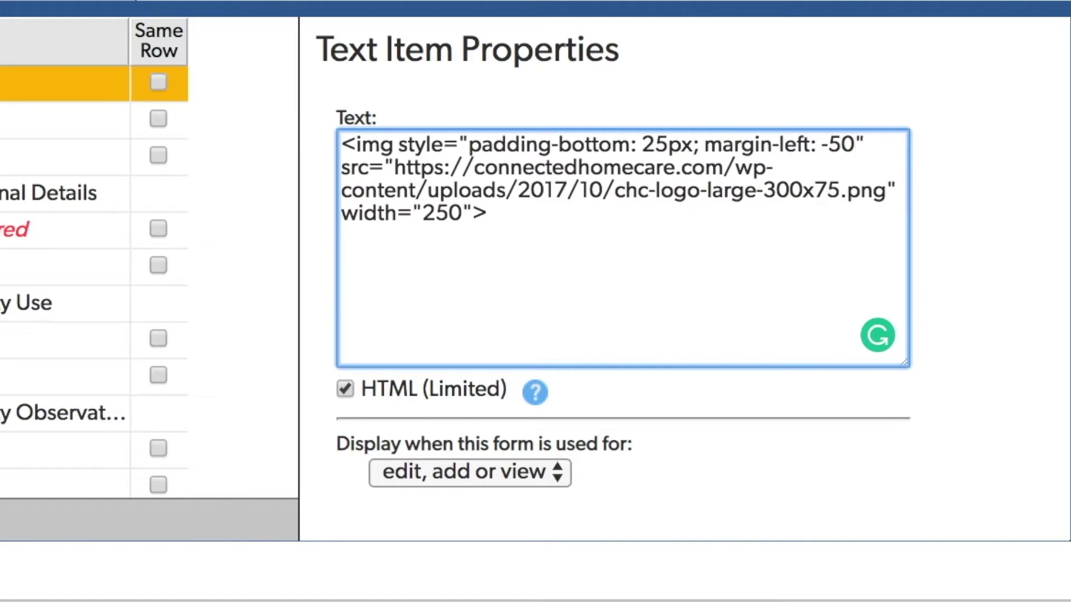
type("px;")
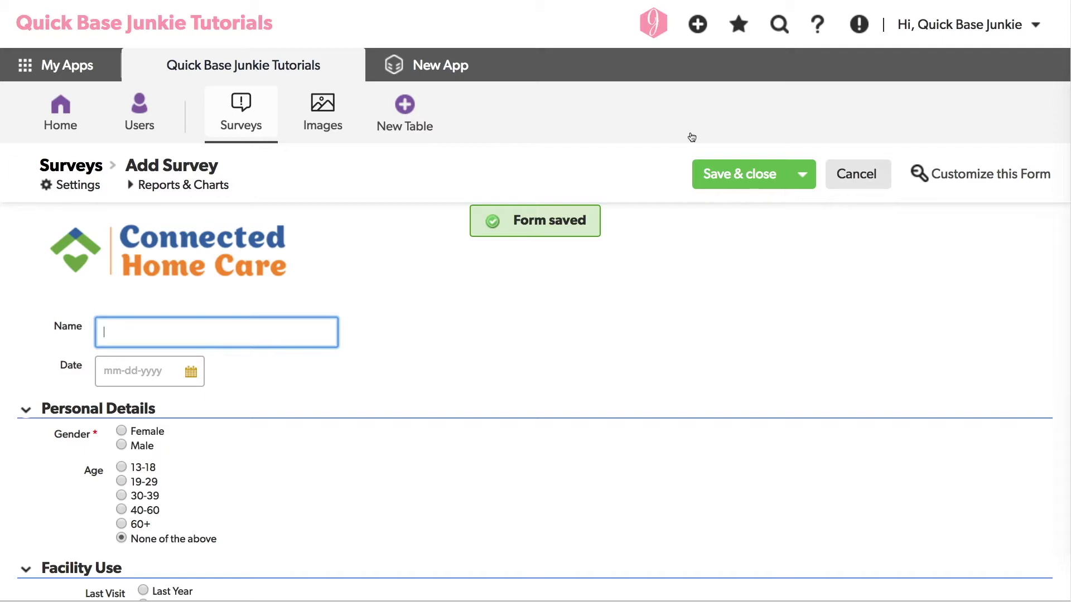
Create a Home Care Logo image record with chc-logo-large-300x75.png attached.
left_click(331, 108)
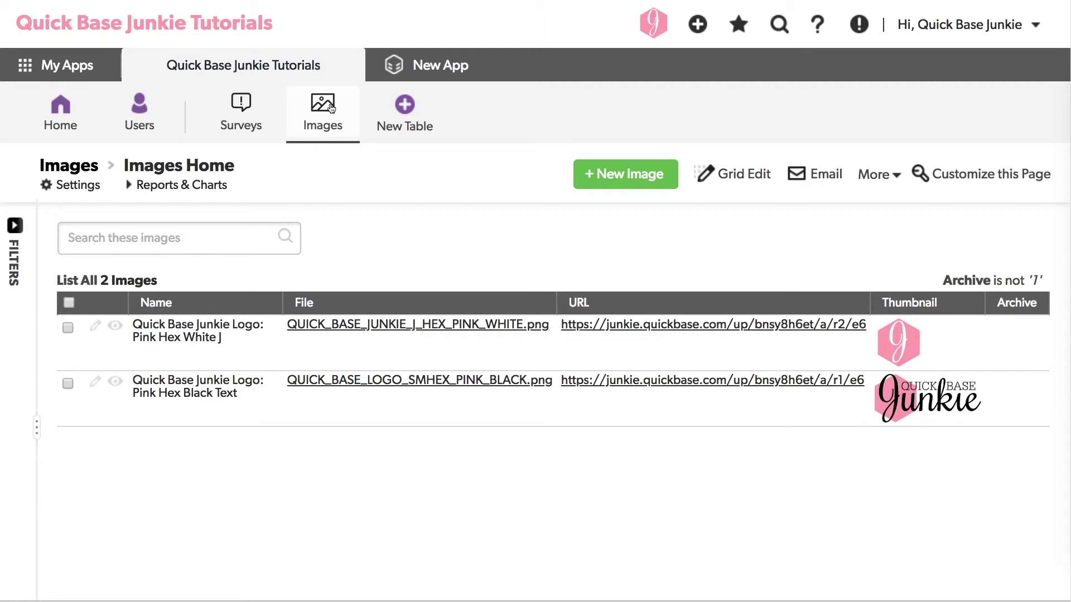
left_click(643, 183)
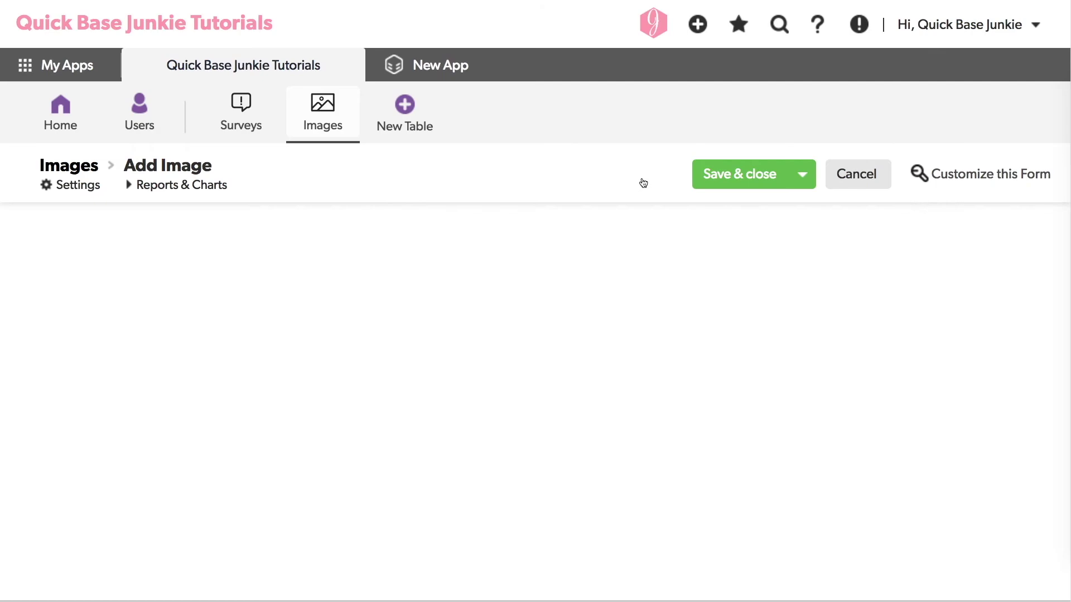
left_click(128, 274)
left_click(193, 225)
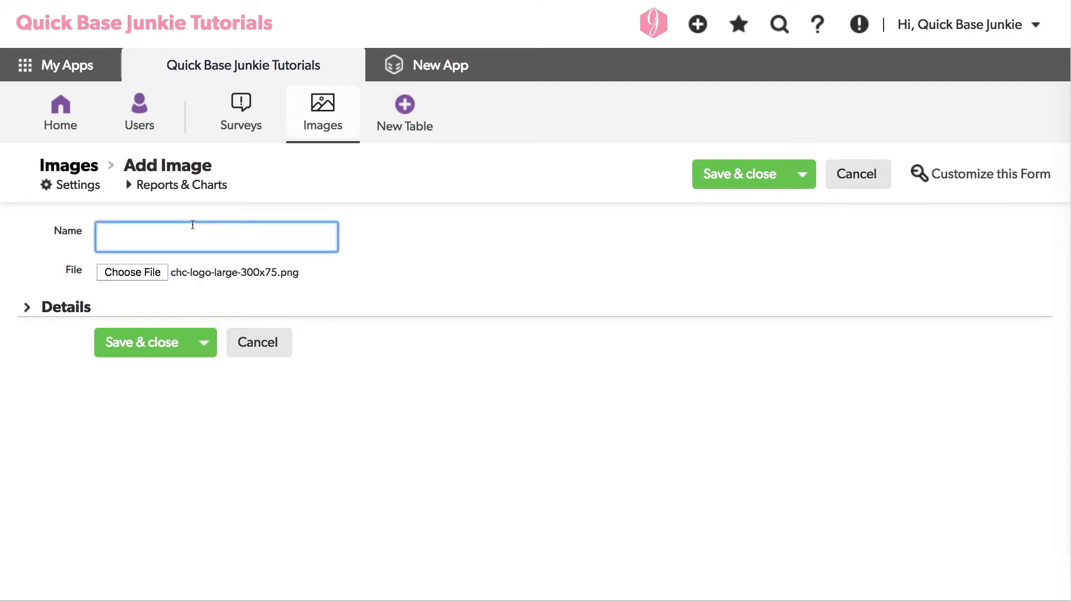
type("Home Care Logo")
left_click(720, 176)
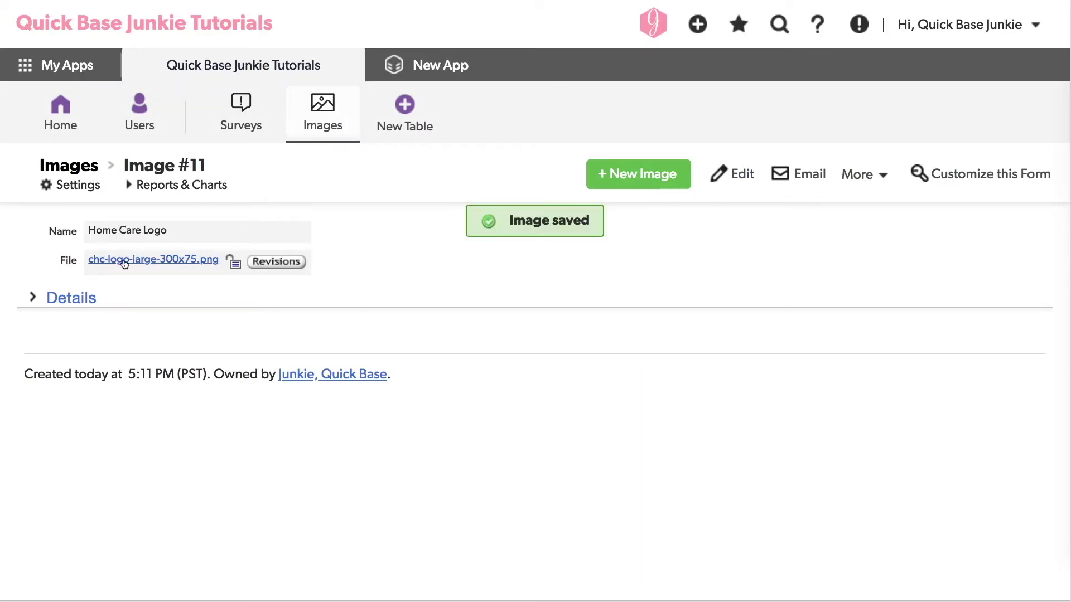
Copy the link address of the hosted chc-logo-large-300x75.png file.
left_click(156, 262)
right_click(157, 262)
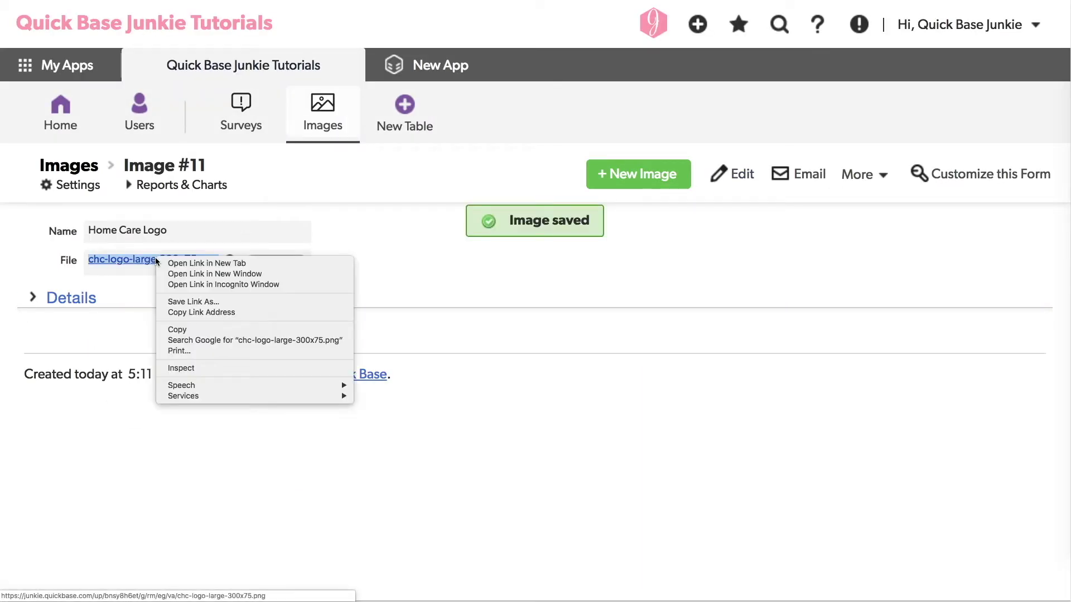
left_click(234, 314)
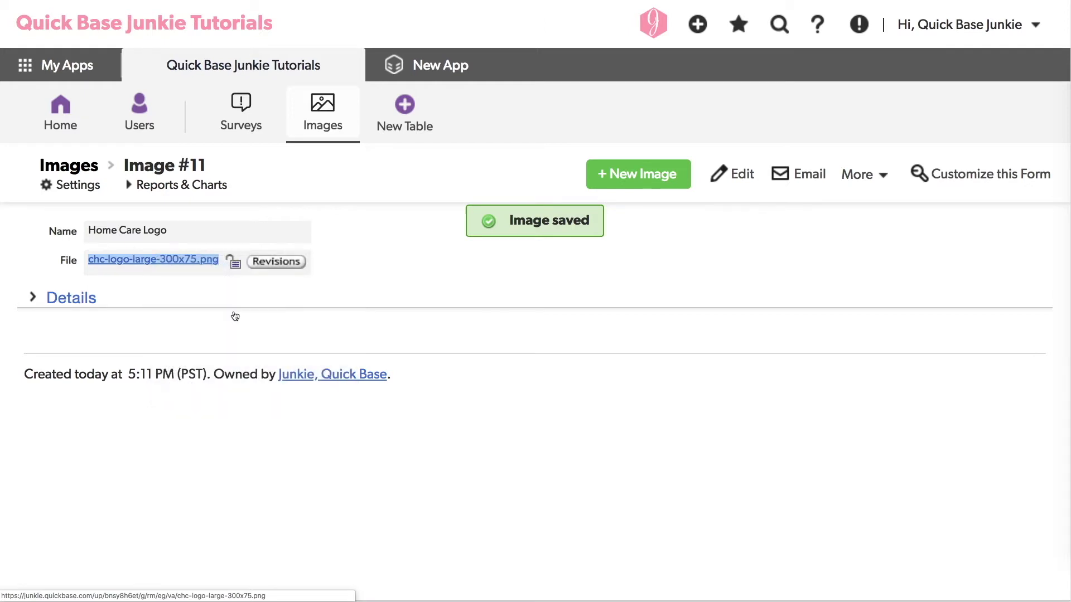
left_click(247, 125)
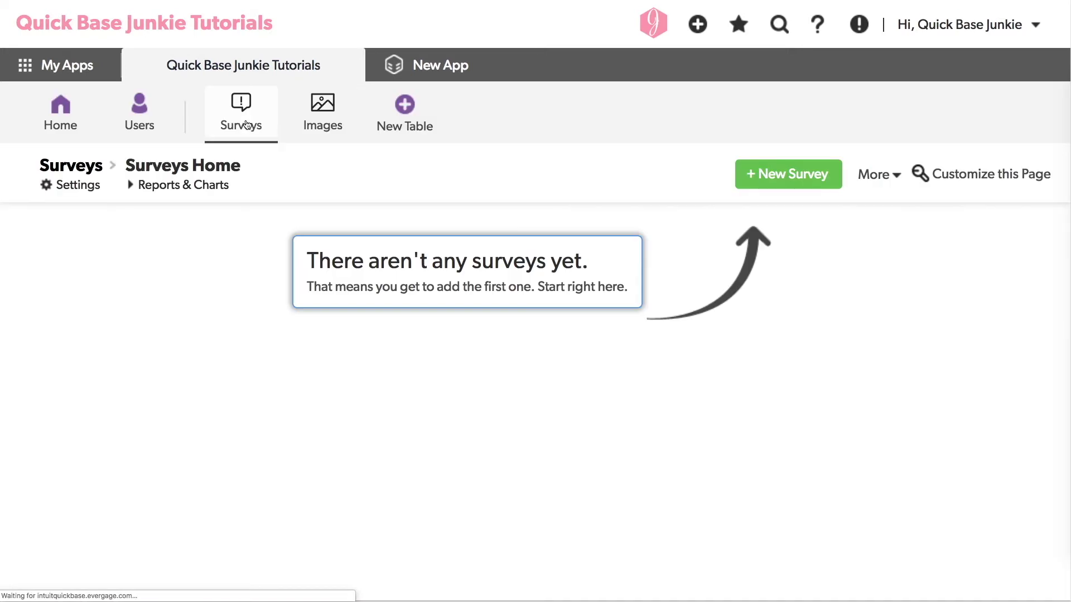
Replace the logo's external src URL with the copied Quick Base file link.
left_click(772, 173)
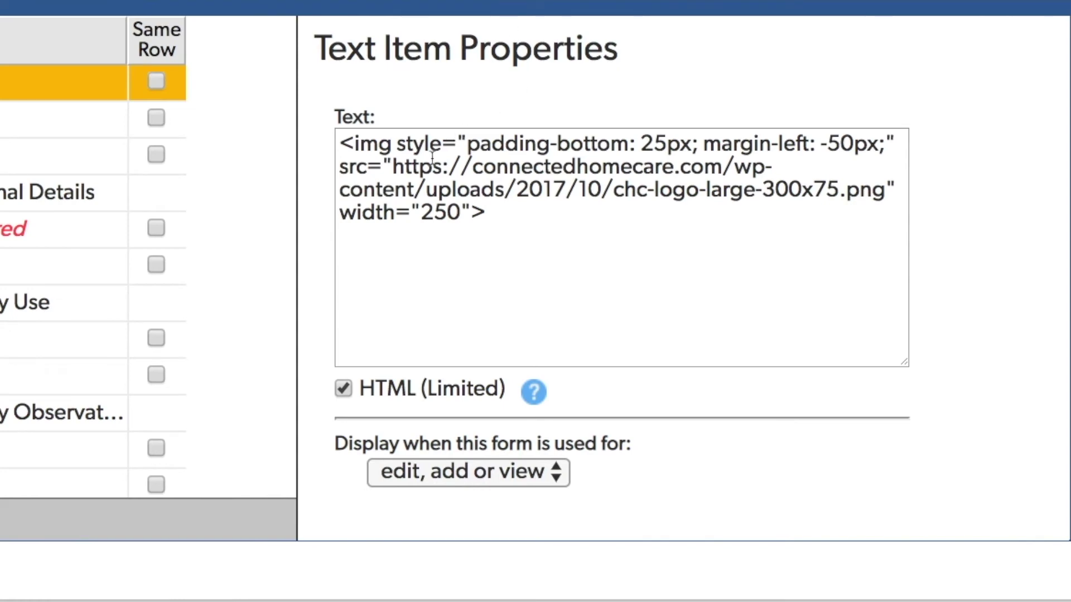
left_click(419, 166)
left_click_drag(394, 166, 876, 180)
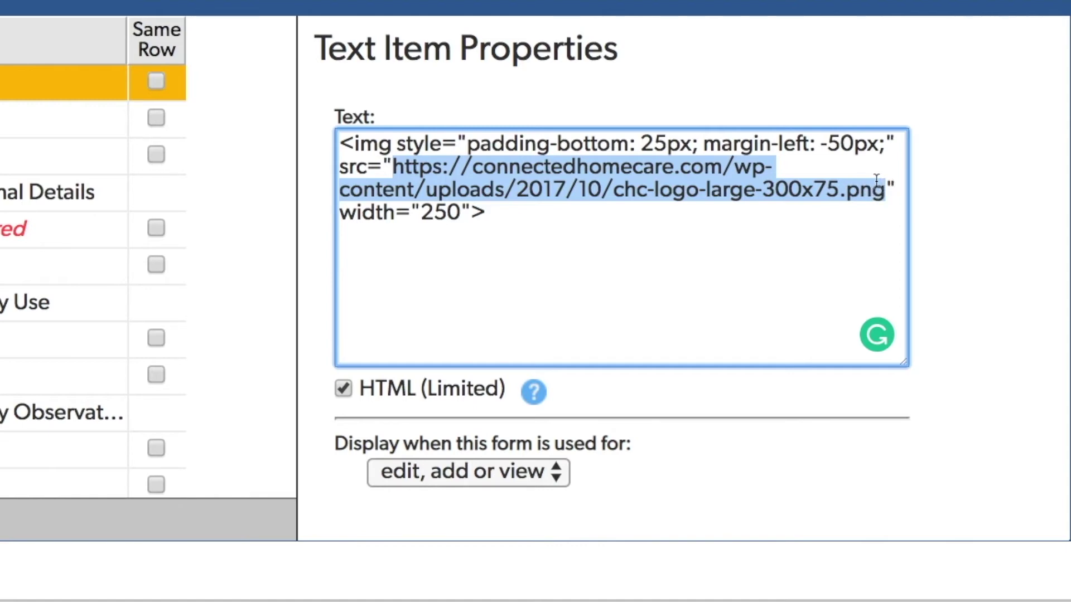
key("ctrl+v")
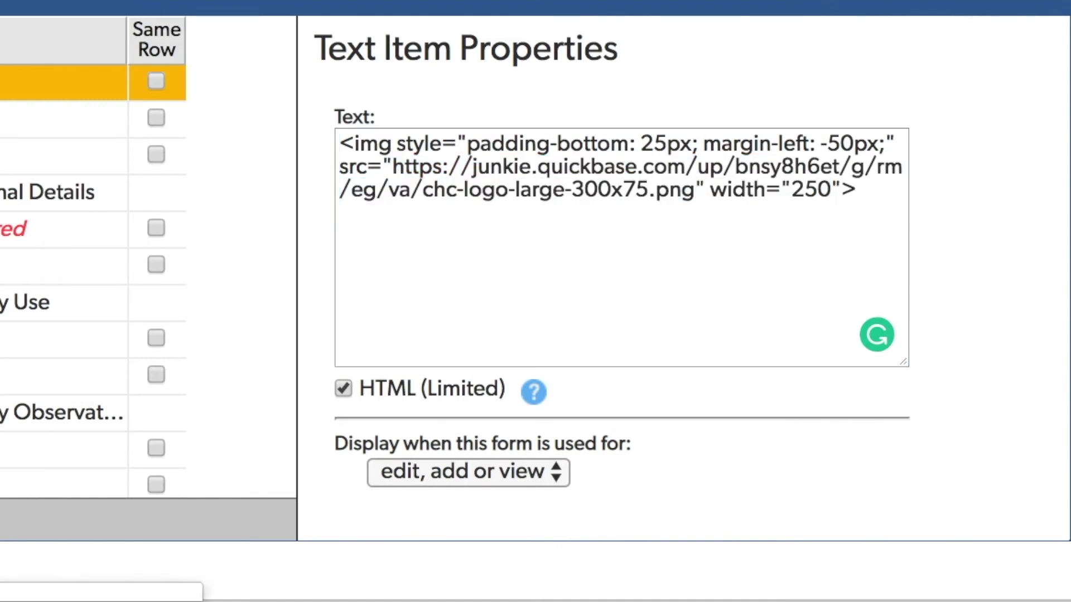